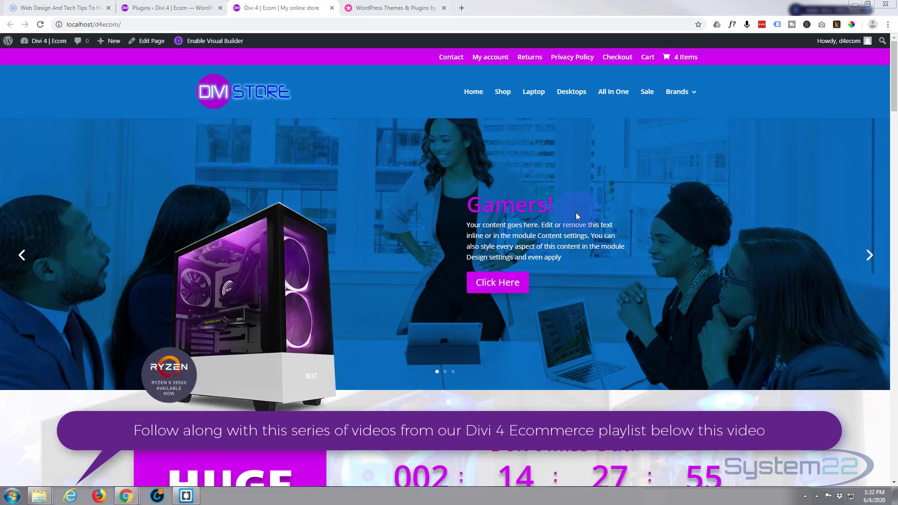
Browse the current page, then switch to the Web Design and Tech Tips blog
scroll(697, 222, down, 10)
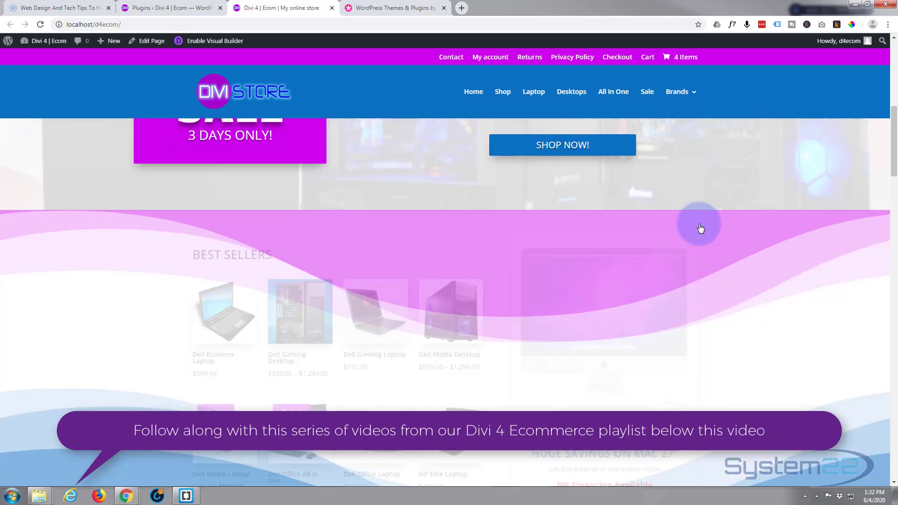
scroll(698, 223, down, 9)
scroll(699, 223, up, 8)
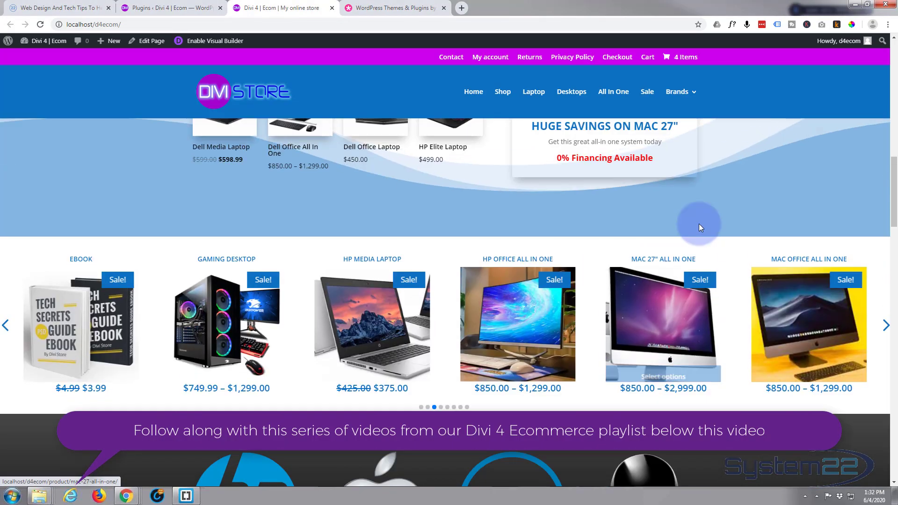
scroll(698, 223, up, 10)
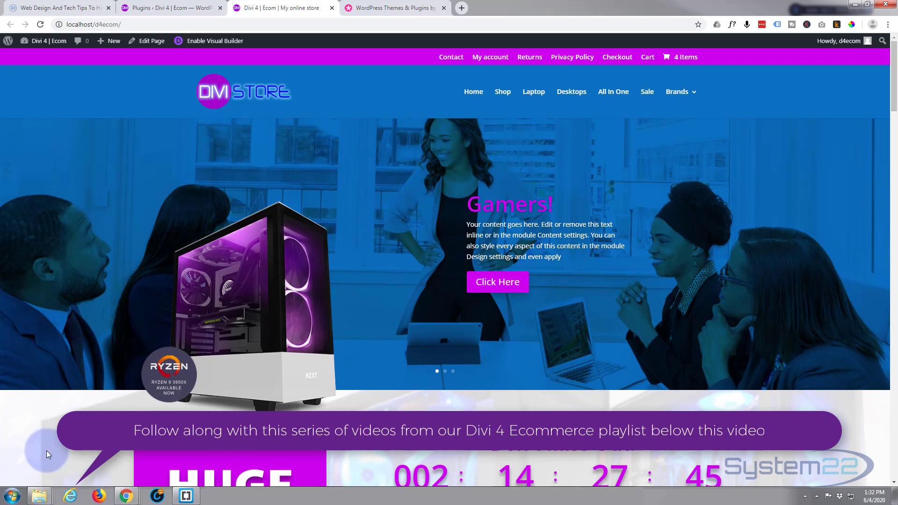
scroll(453, 449, down, 5)
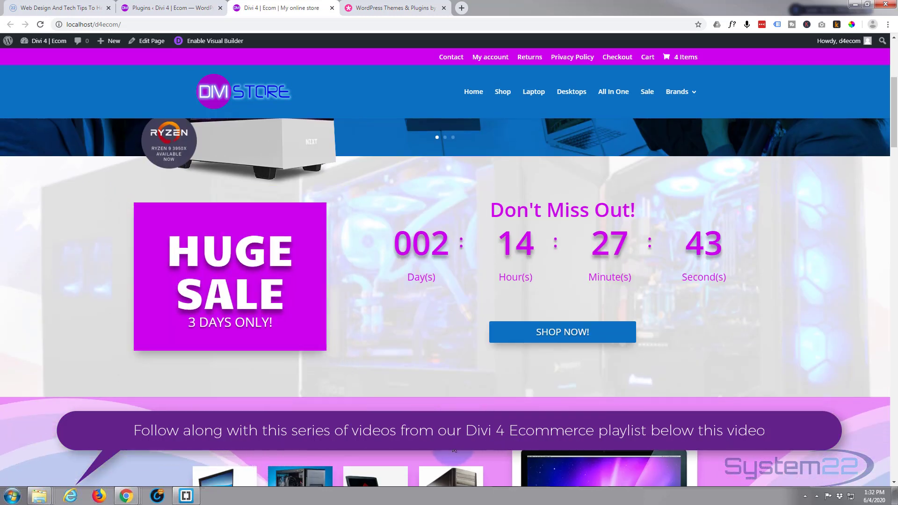
scroll(214, 353, down, 2)
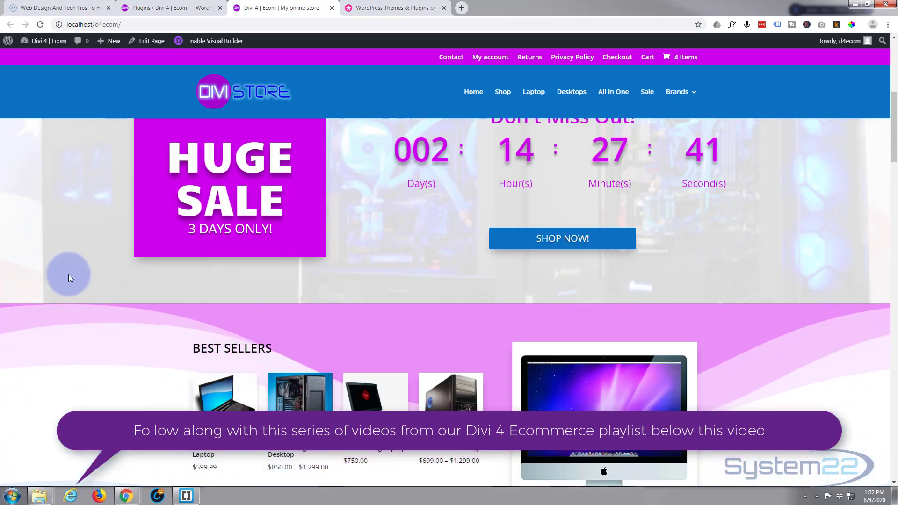
click(57, 8)
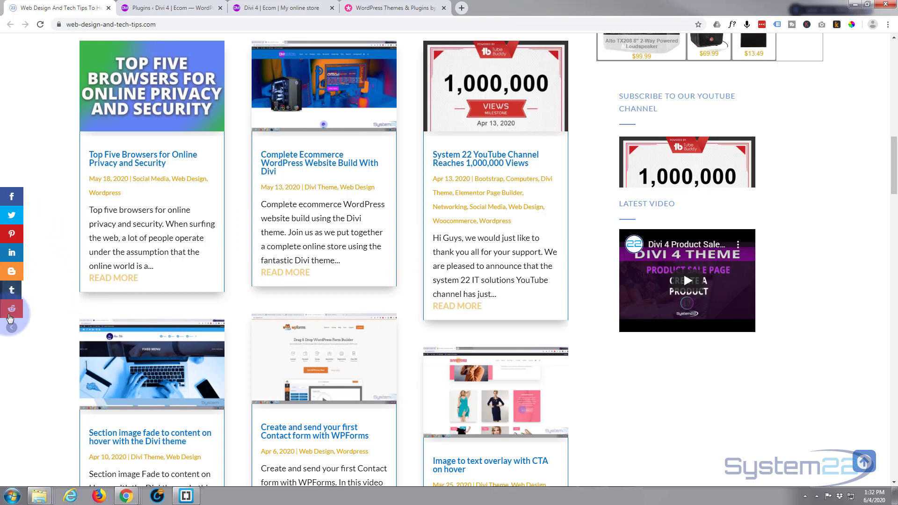
Try a Facebook share from the floating sidebar, close it, and return to the products page
click(14, 205)
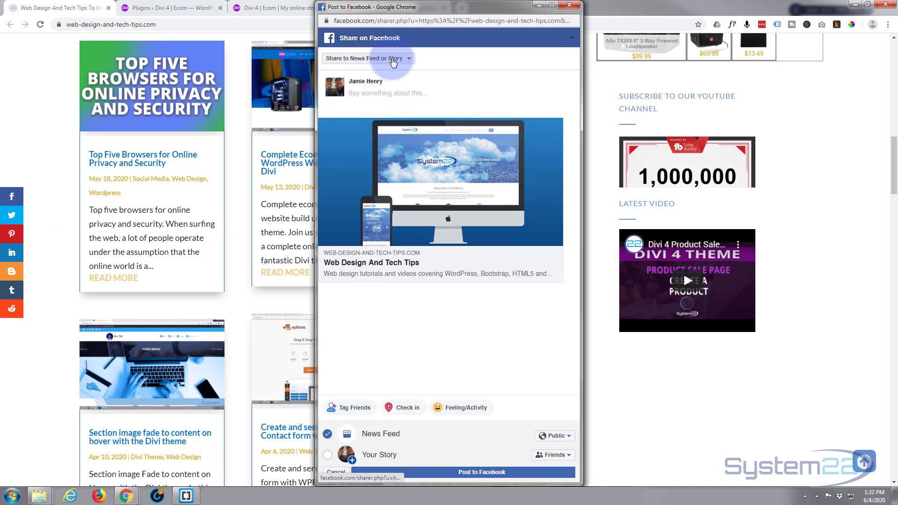
click(570, 6)
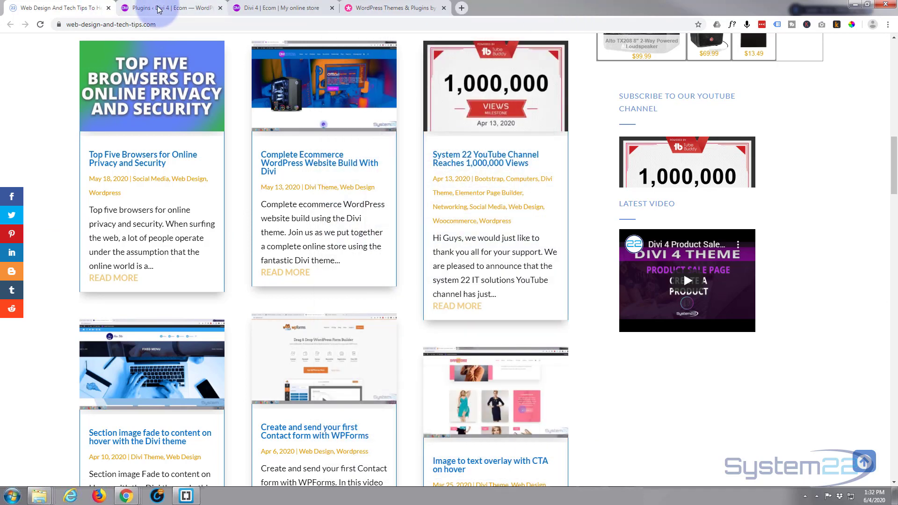
click(401, 7)
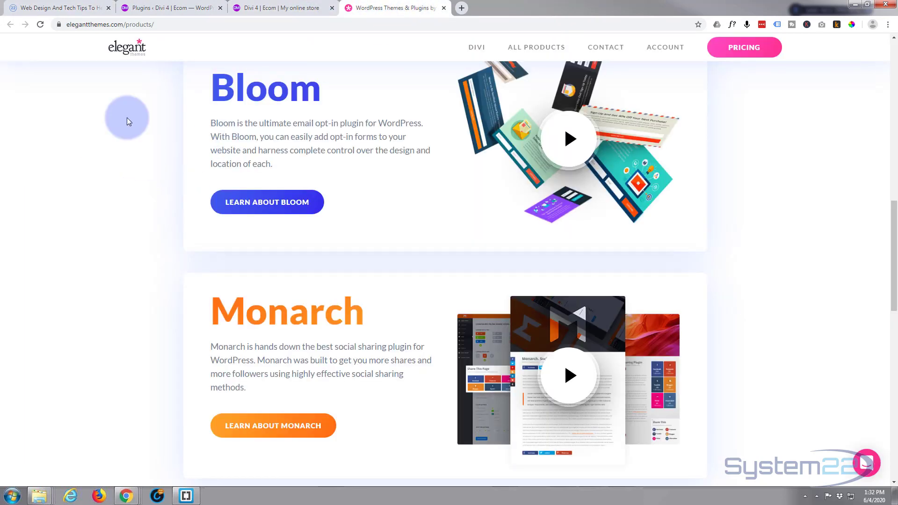
Scroll the Elegant Themes products page down to the Monarch social sharing section
scroll(296, 334, up, 13)
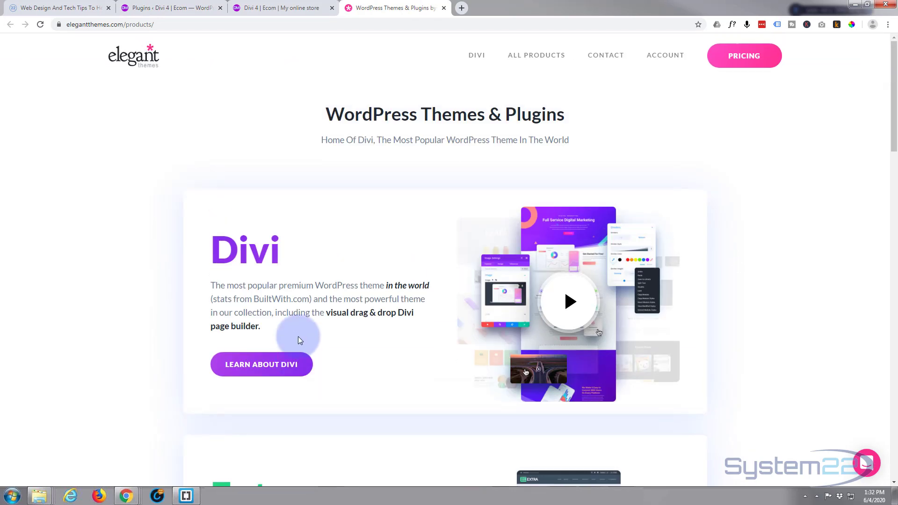
mouse_move(657, 55)
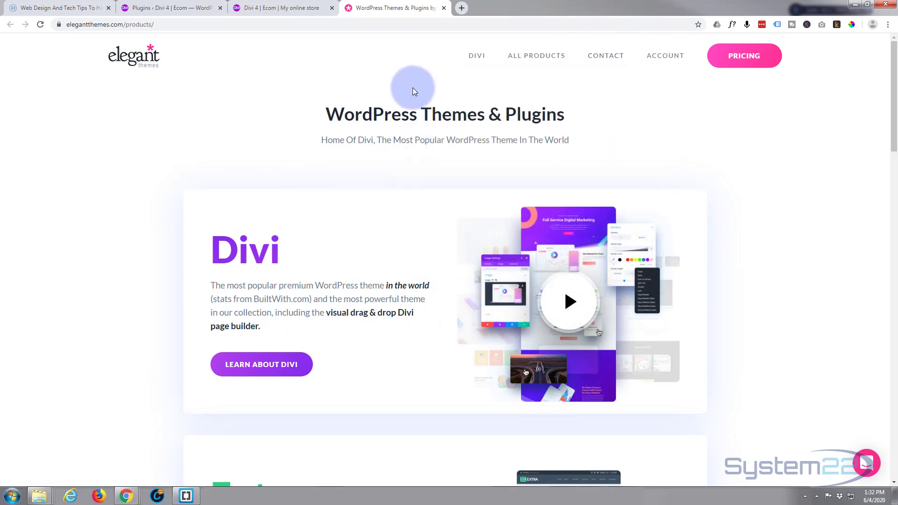
scroll(285, 218, down, 12)
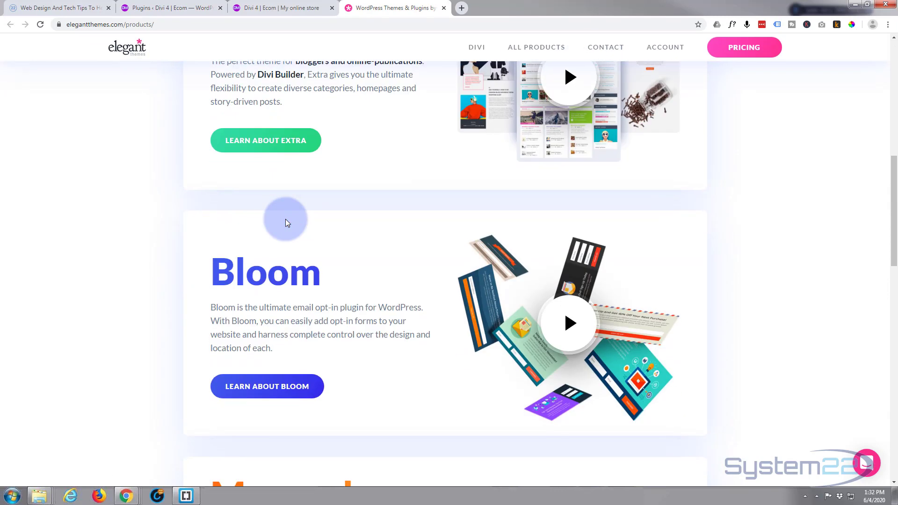
scroll(287, 223, down, 3)
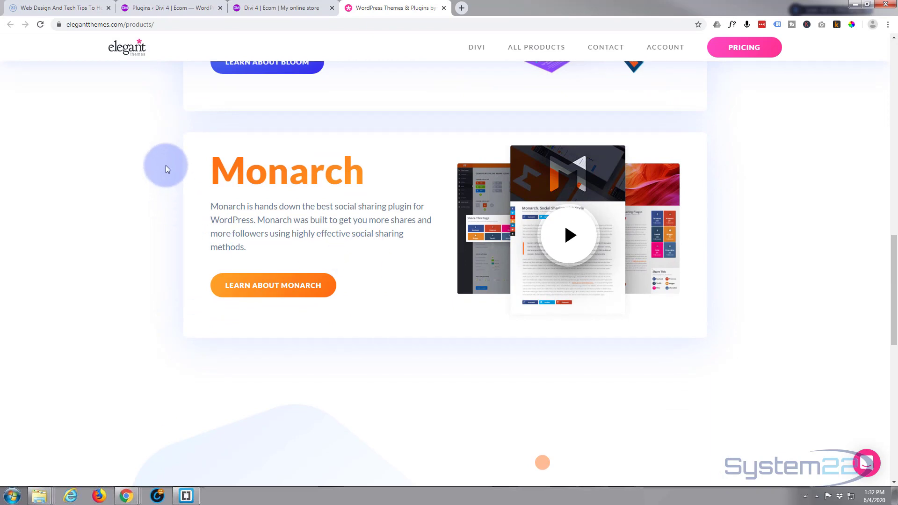
Upload monarch.zip via Add New > Upload Plugin, install it, and activate Monarch
click(177, 9)
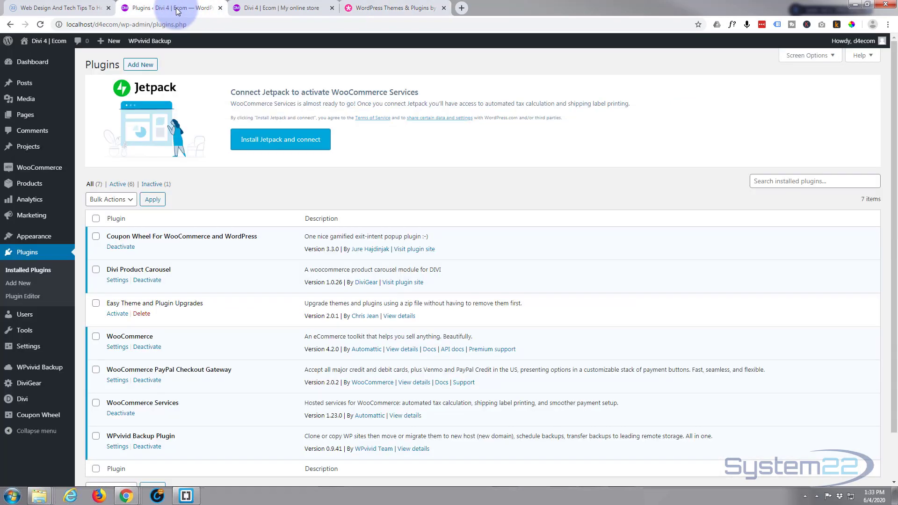
click(148, 66)
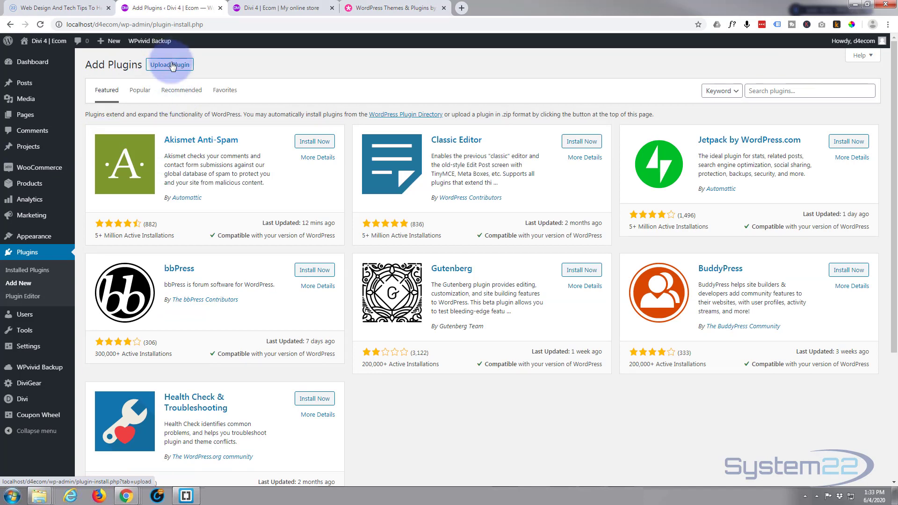
click(171, 69)
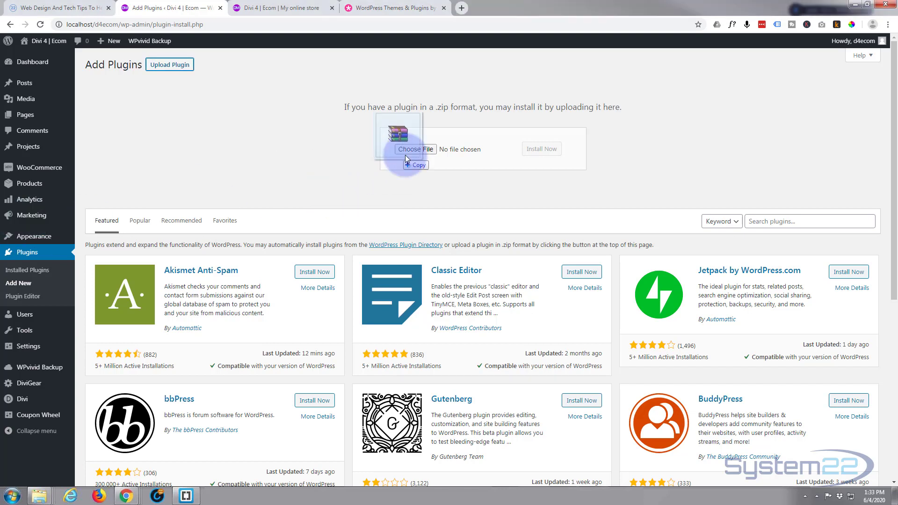
drag(484, 146, 462, 148)
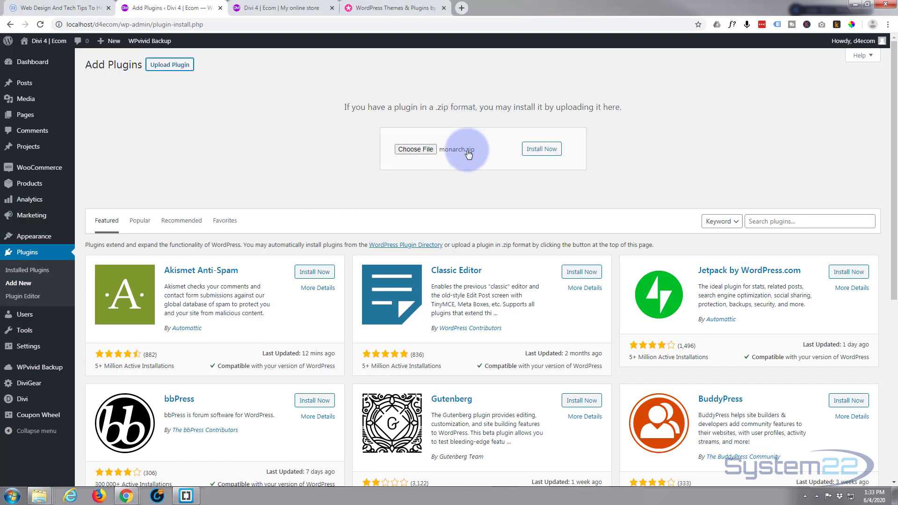
click(525, 154)
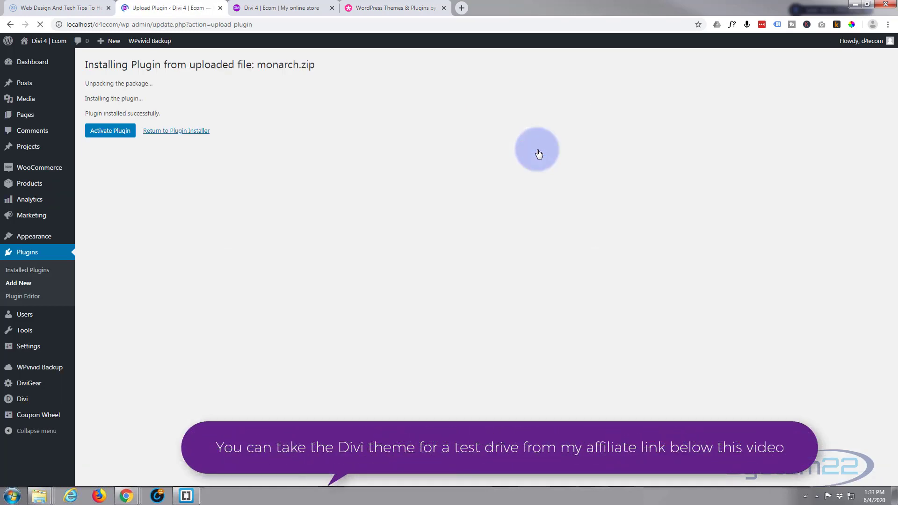
click(111, 134)
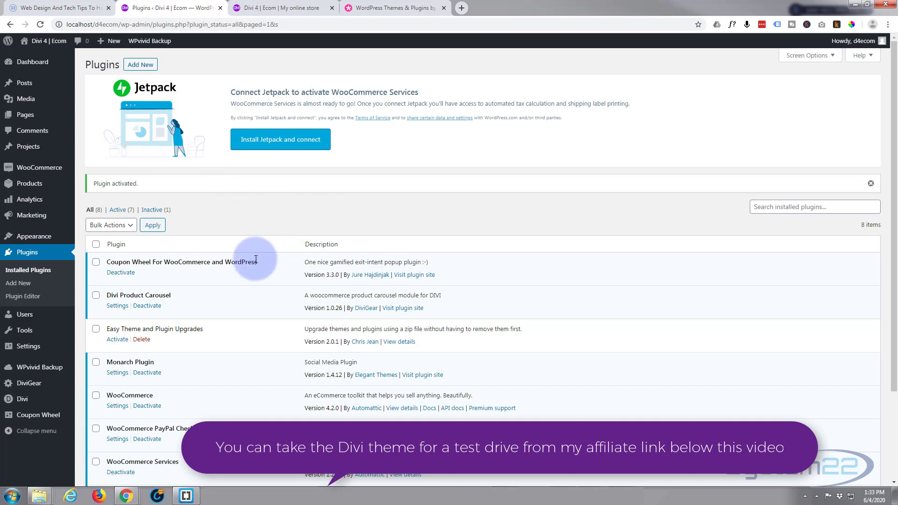
Confirm Monarch Plugin 1.4.12 by Elegant Themes is active in the installed plugins list
scroll(255, 259, down, 3)
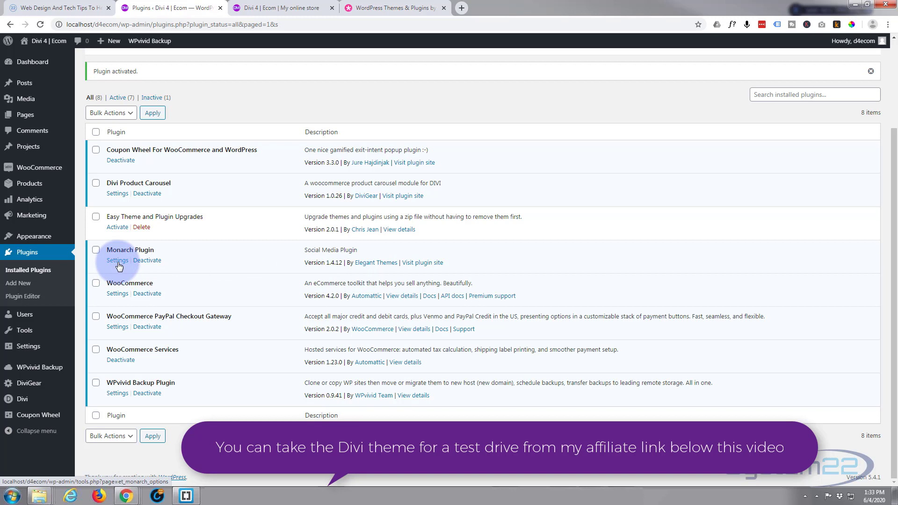
mouse_move(21, 335)
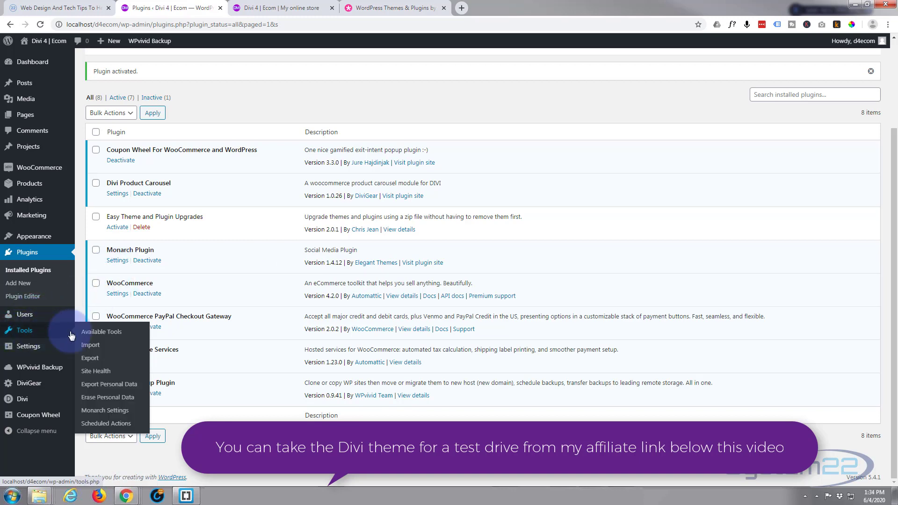
Open Tools > Monarch Settings to reach the Manage Locations page
click(102, 411)
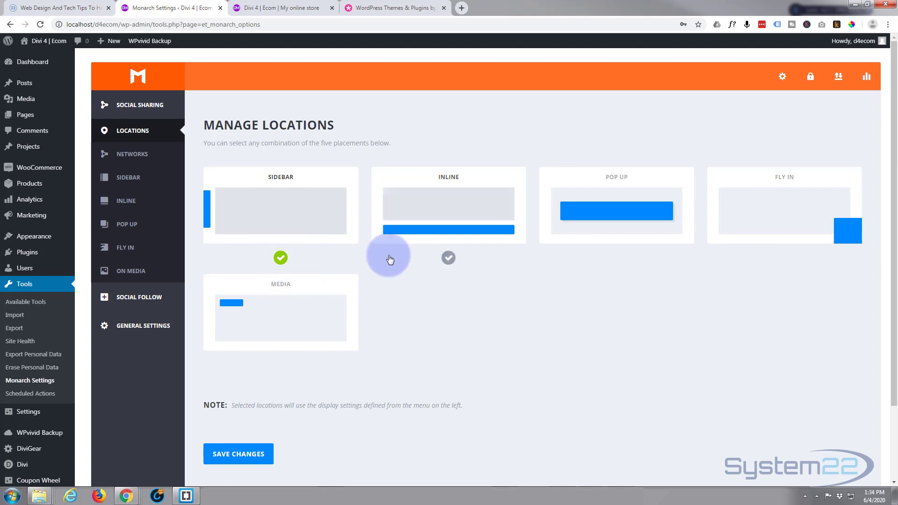
In Manage Networks, add Twitter, Pinterest, reddit, LinkedIn, Blogger and Tumblr from Select Networks
click(142, 155)
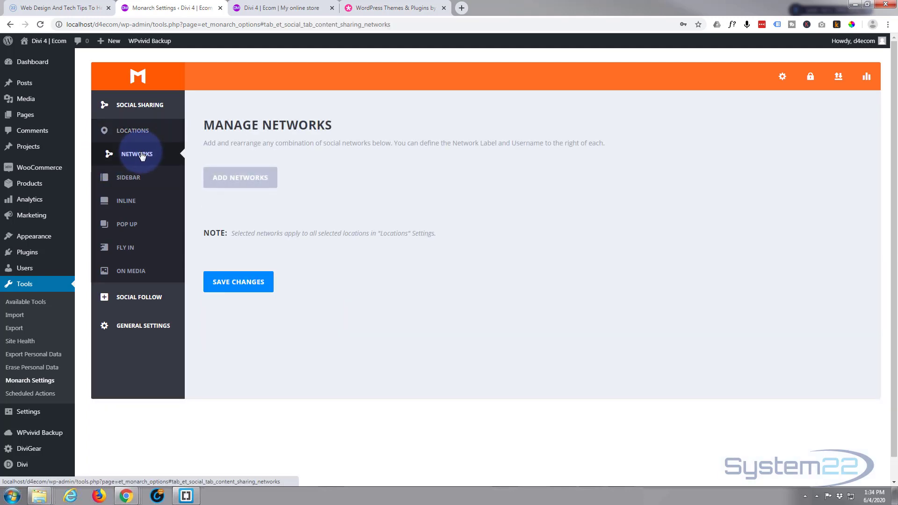
click(246, 182)
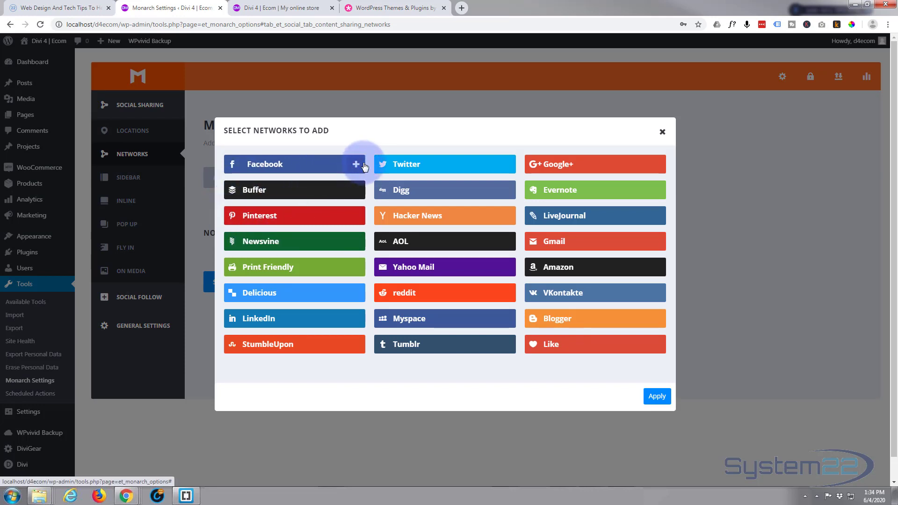
click(506, 165)
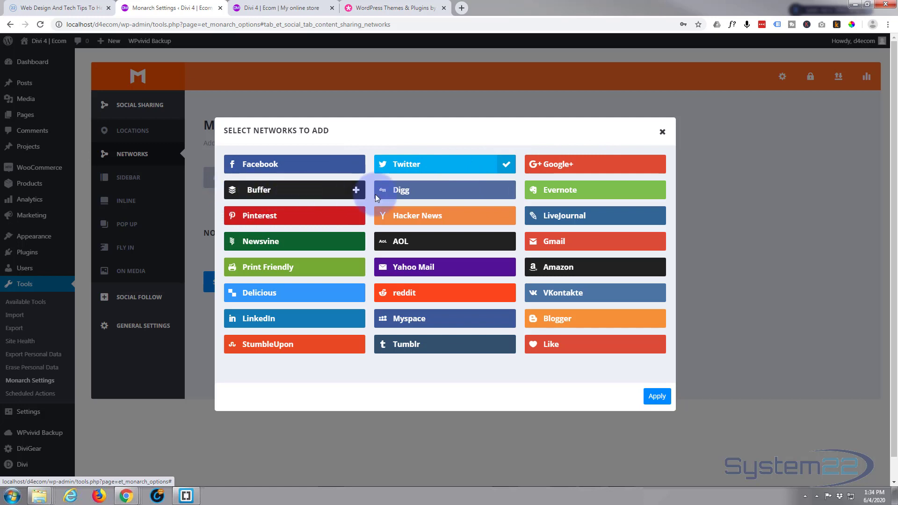
click(355, 217)
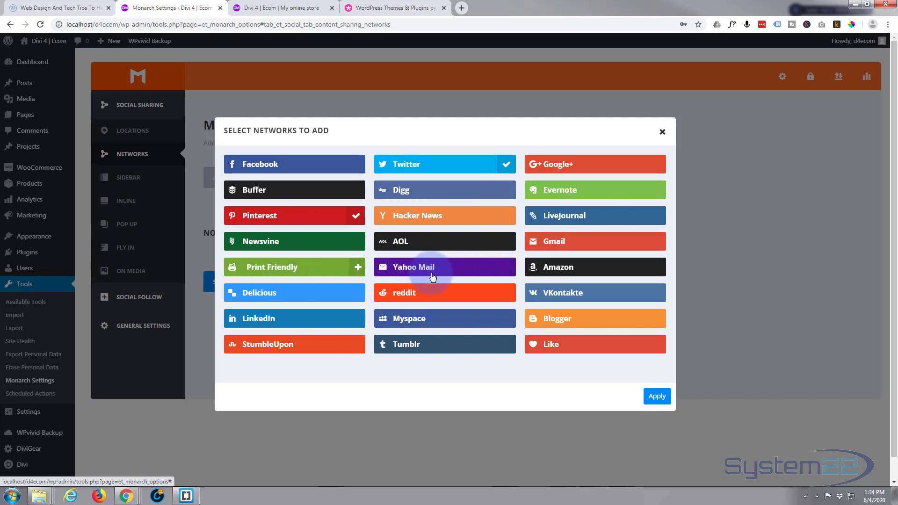
click(508, 293)
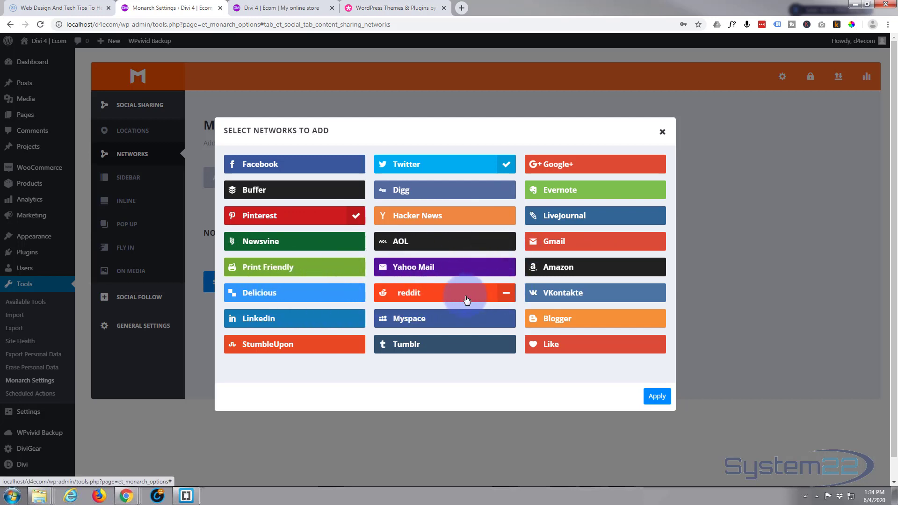
click(356, 319)
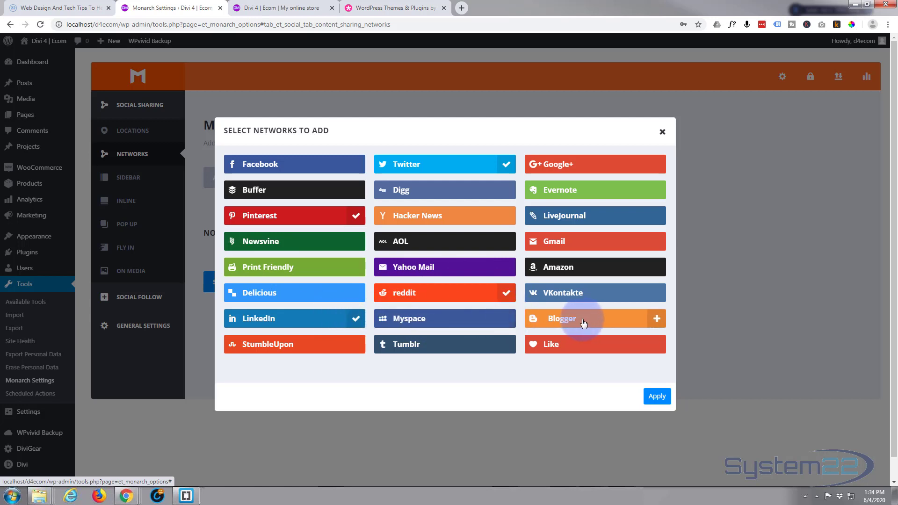
click(656, 318)
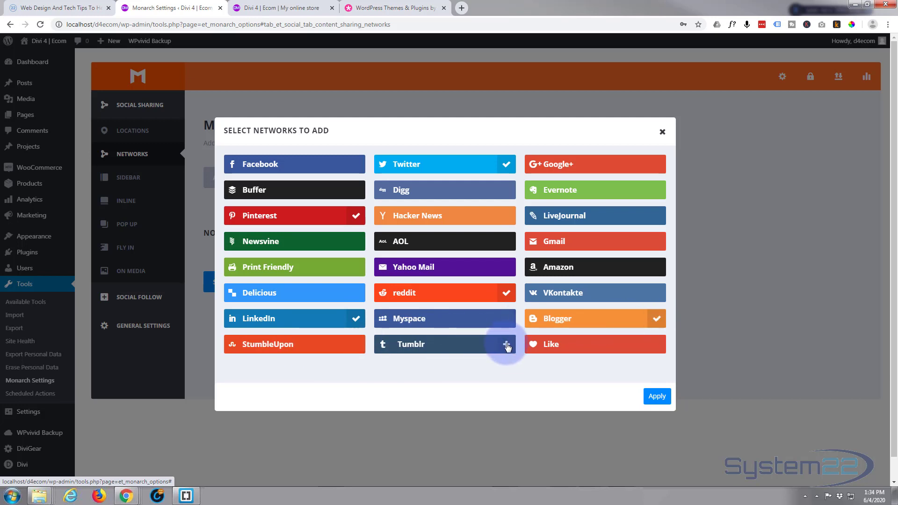
click(657, 397)
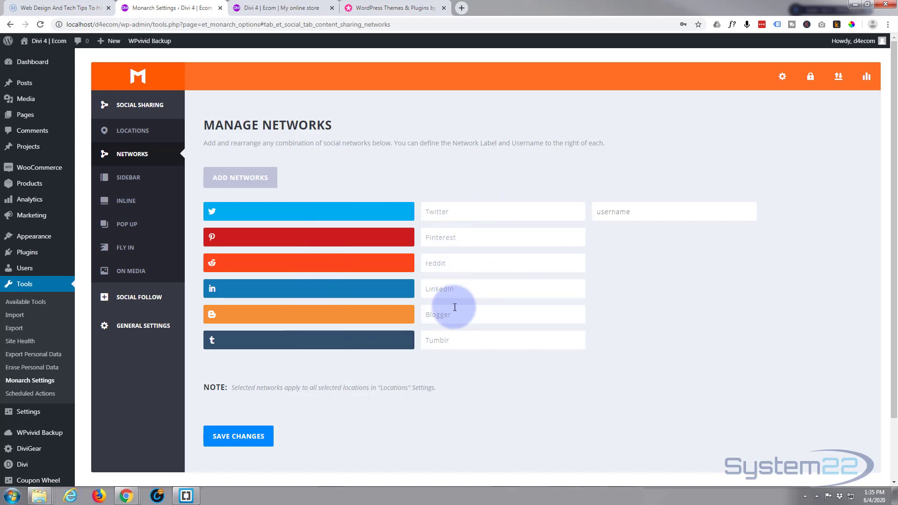
Save the Twitter, Pinterest, reddit, LinkedIn, Blogger and Tumblr network list with SAVE CHANGES
scroll(450, 312, down, 3)
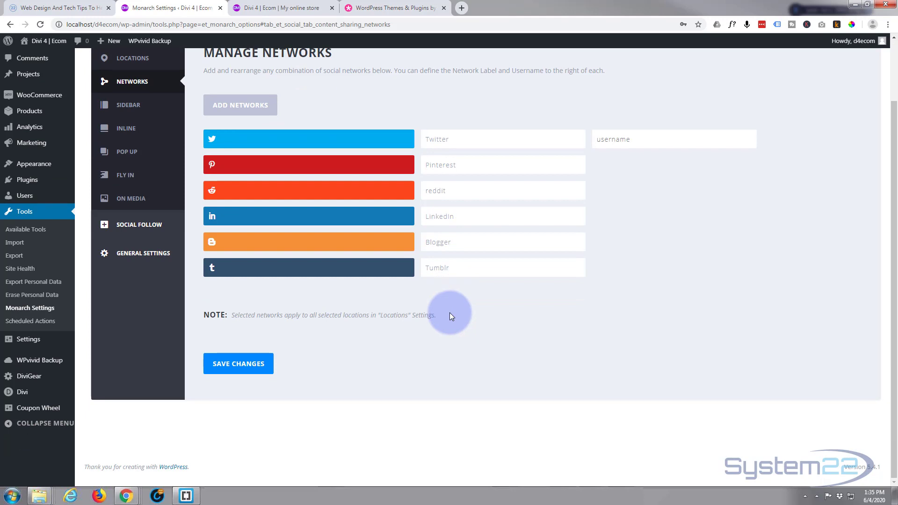
scroll(450, 312, up, 2)
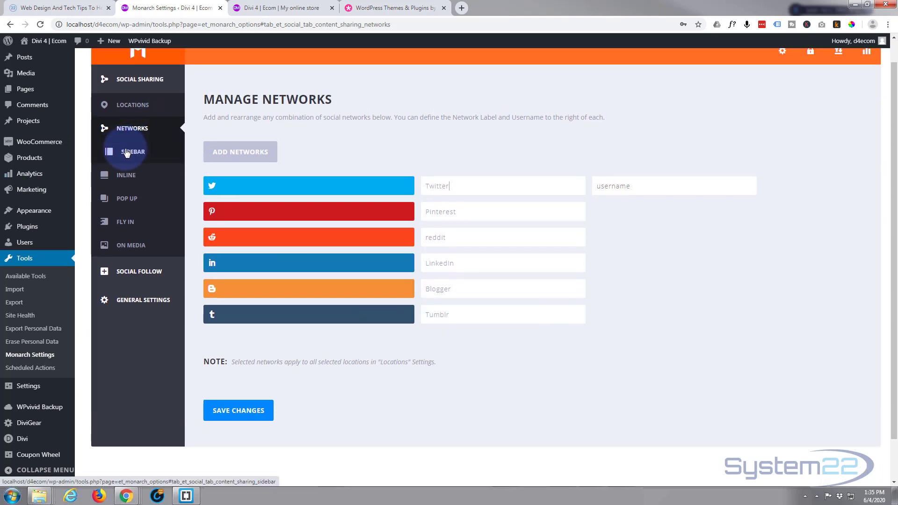
click(239, 410)
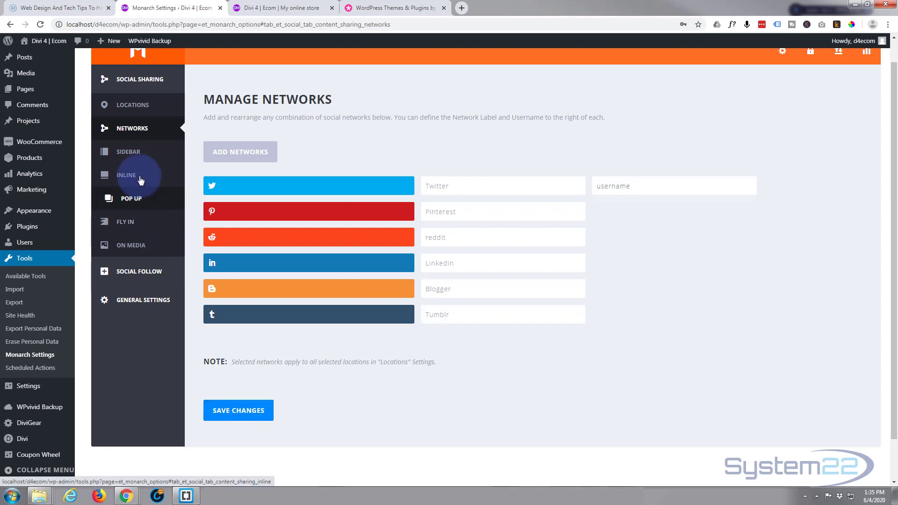
click(124, 153)
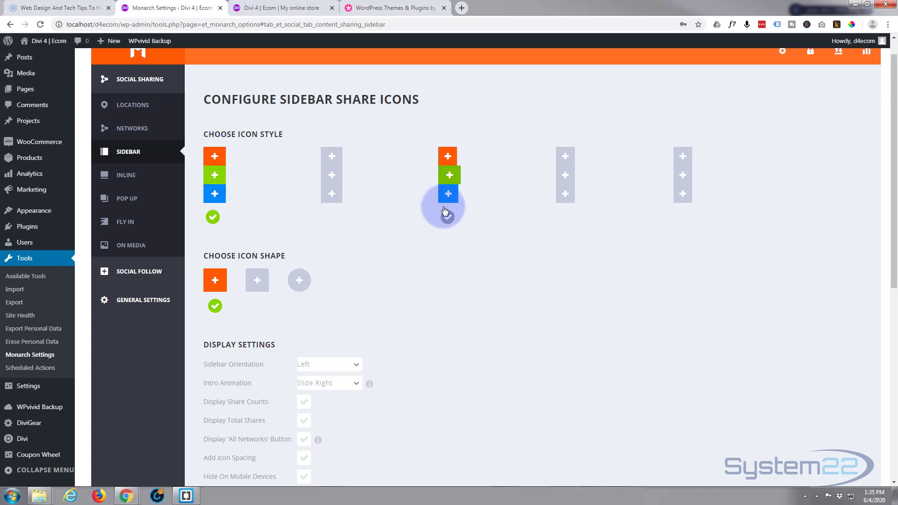
Use the third icon style for the sidebar and review its Left orientation and Slide Right settings
click(446, 216)
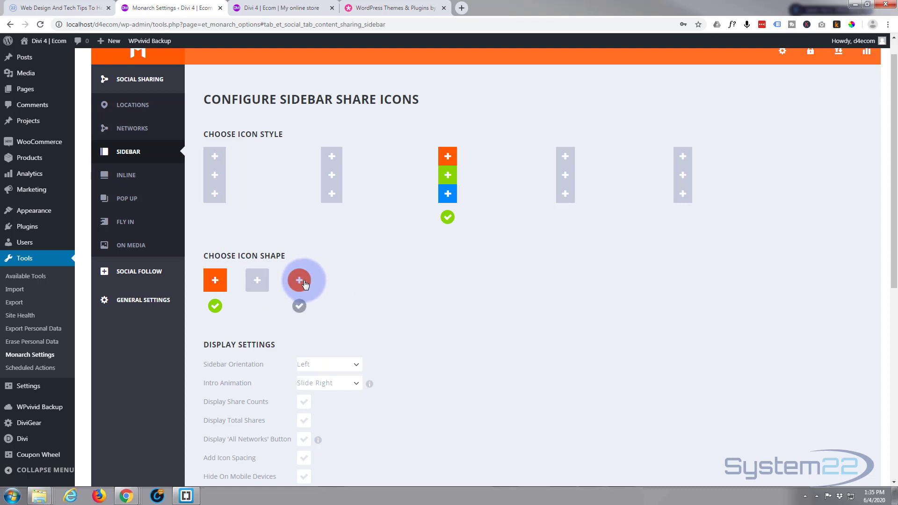
scroll(414, 288, down, 3)
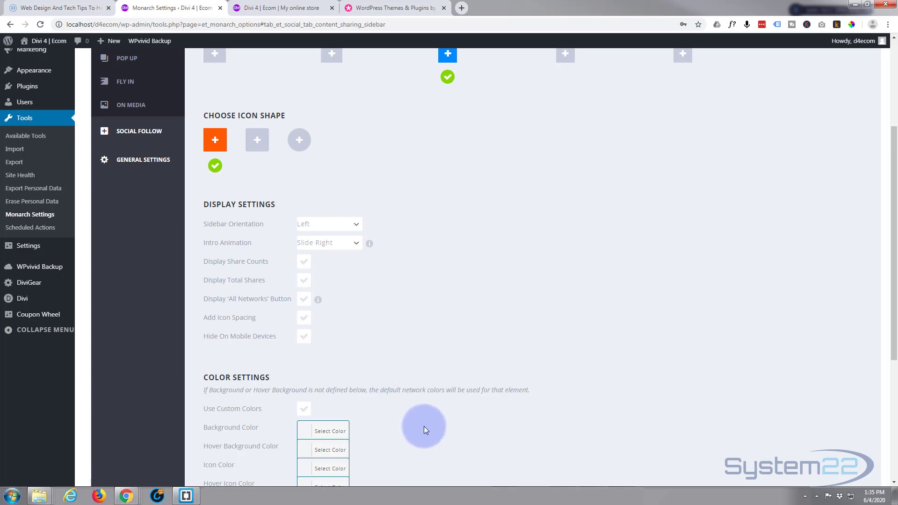
scroll(429, 331, down, 3)
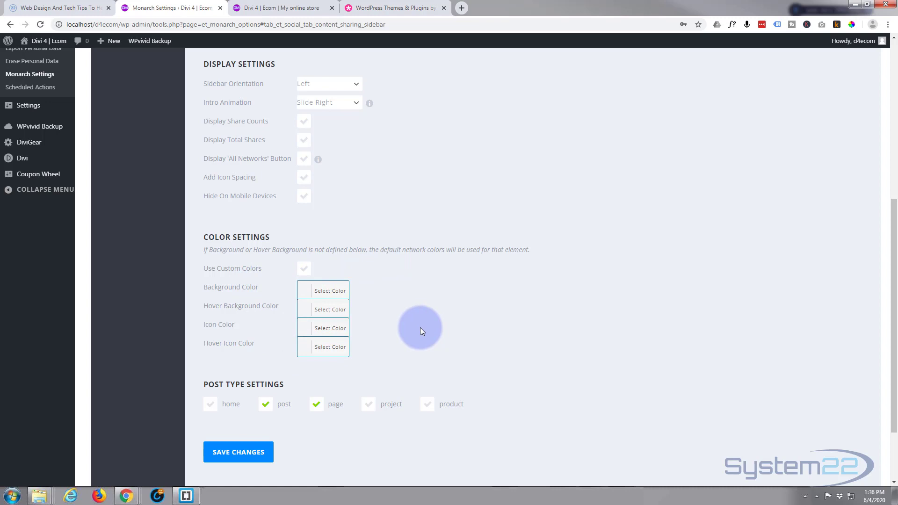
scroll(420, 329, down, 2)
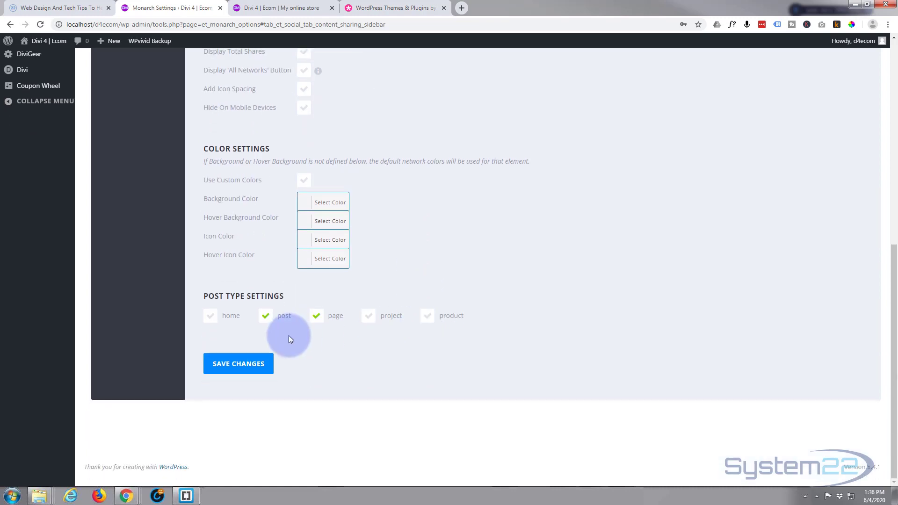
Enable sidebar sharing for the home and project post types and save the settings
click(210, 317)
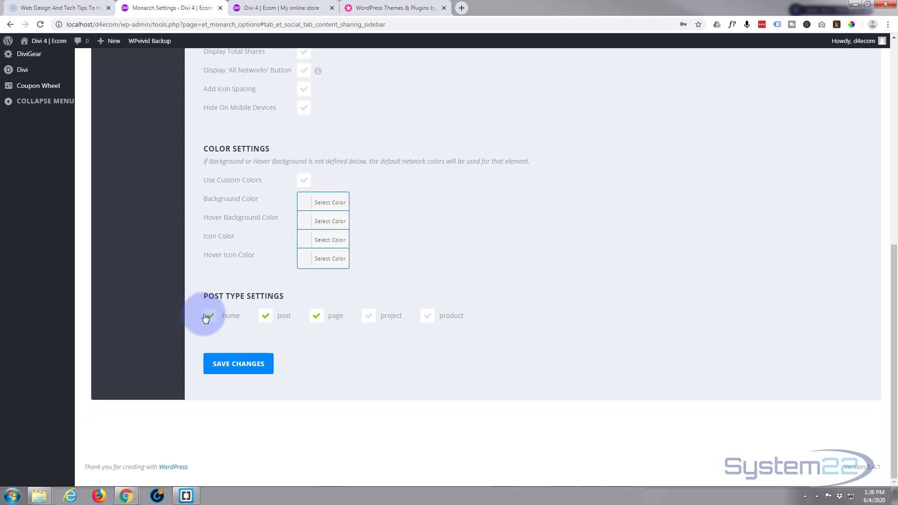
click(368, 316)
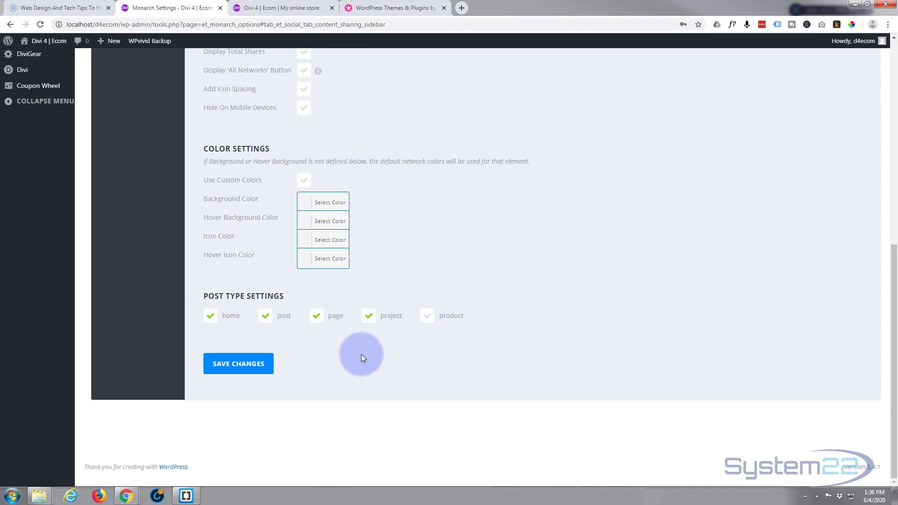
click(251, 362)
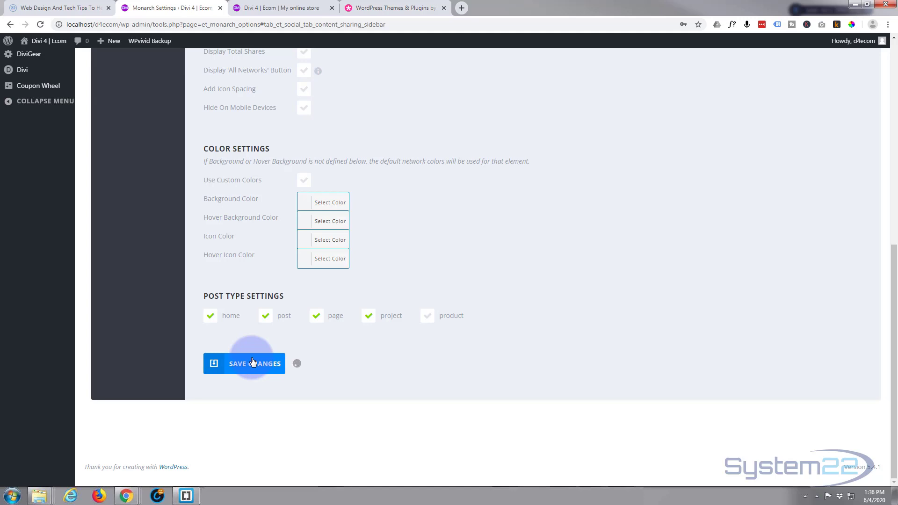
scroll(250, 360, up, 8)
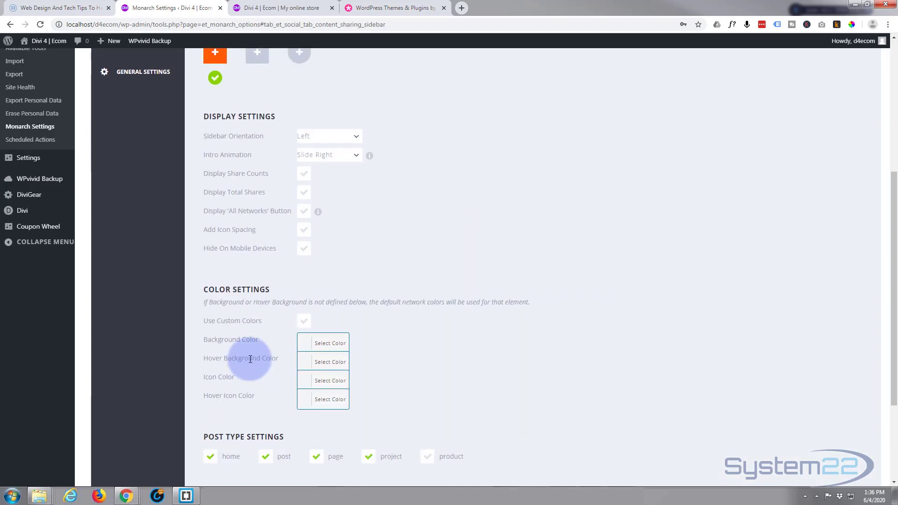
Scroll to the top and open Monarch's Social Follow Manage Networks page
scroll(250, 360, up, 1)
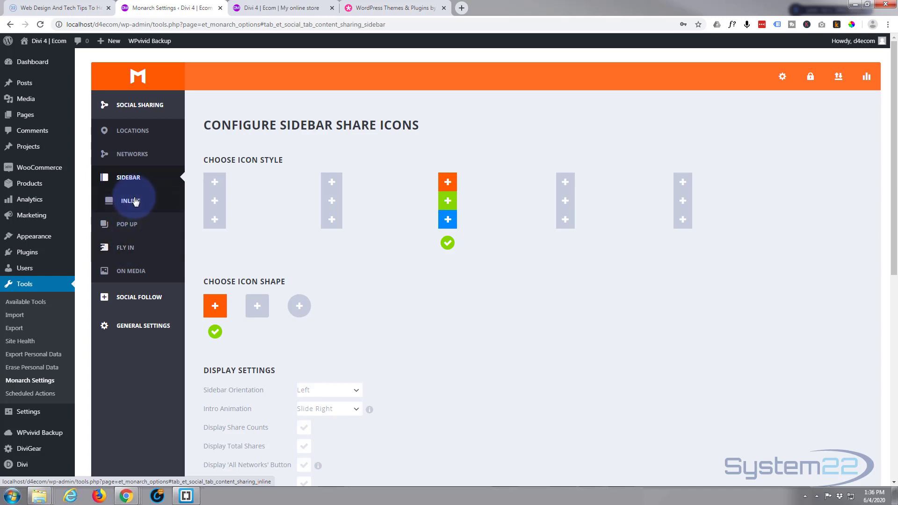
click(146, 304)
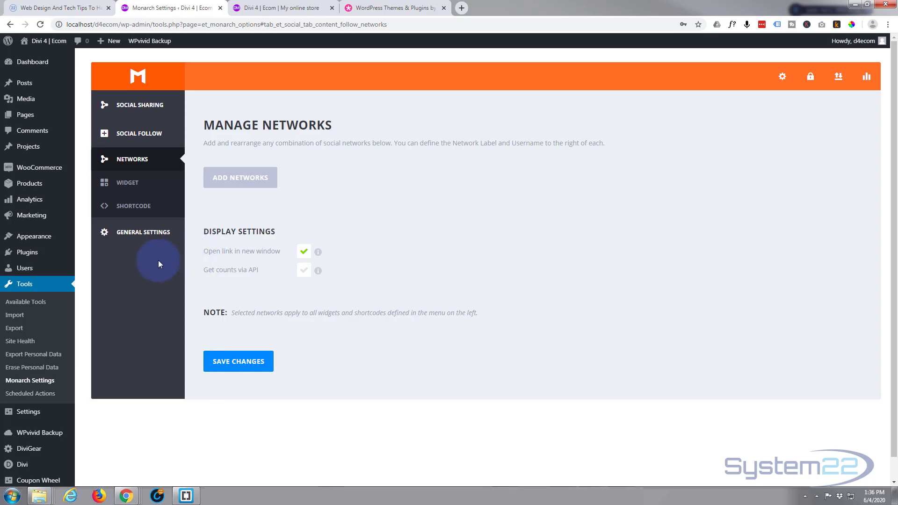
Reload the storefront homepage so the six-icon Monarch sidebar appears, then share it via Twitter
click(276, 8)
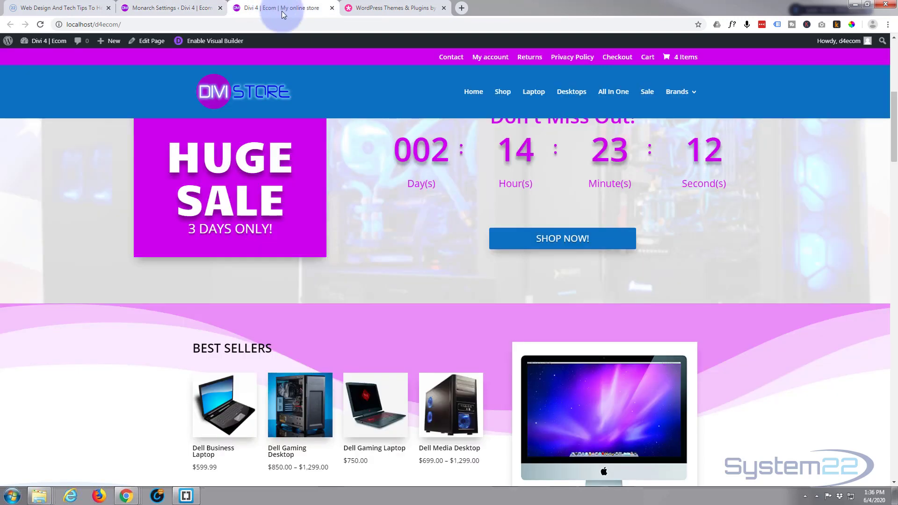
scroll(105, 230, up, 3)
scroll(107, 229, up, 4)
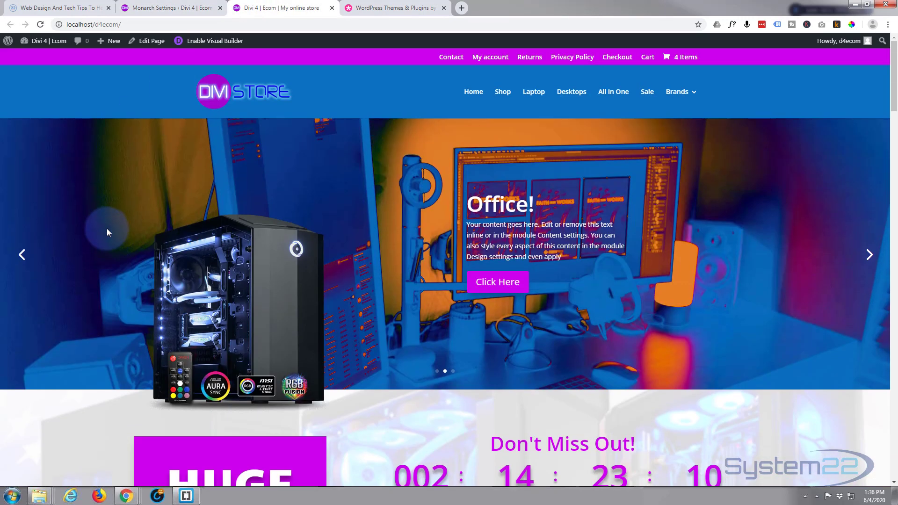
click(36, 25)
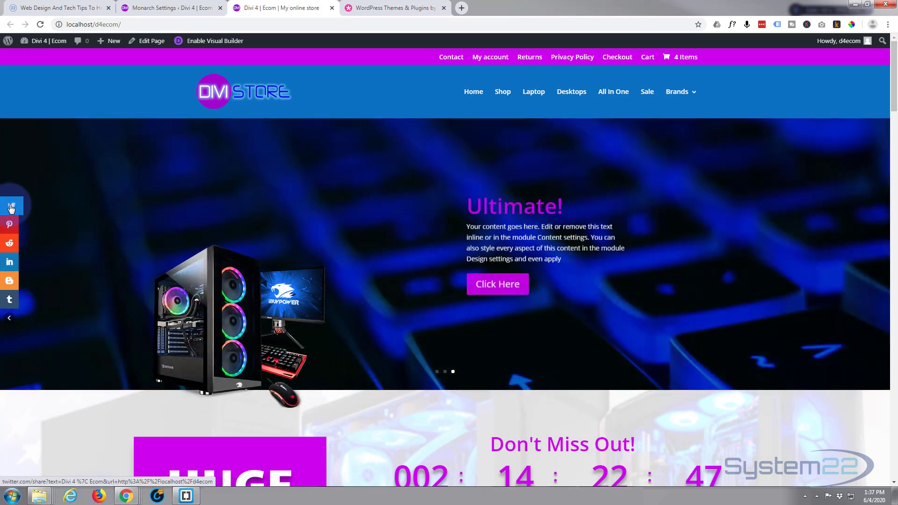
click(11, 208)
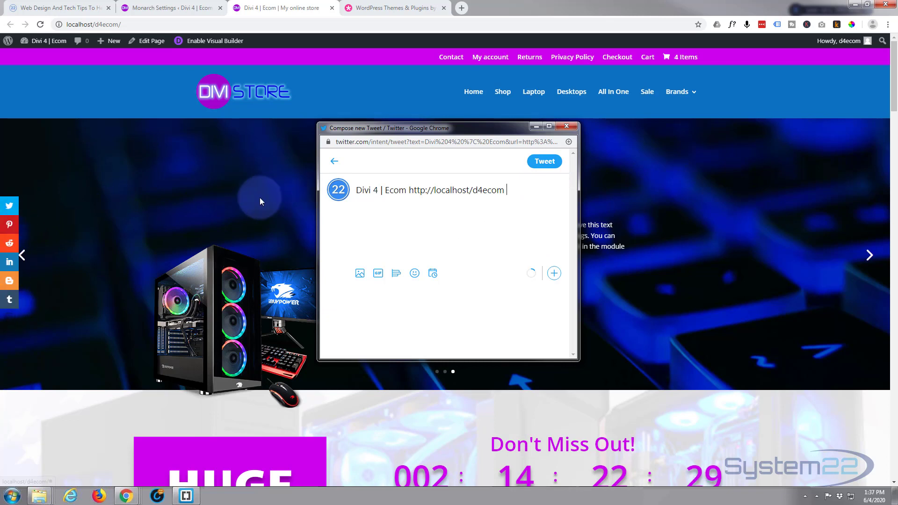
Dismiss the Compose new Tweet window and scroll down the homepage
click(566, 126)
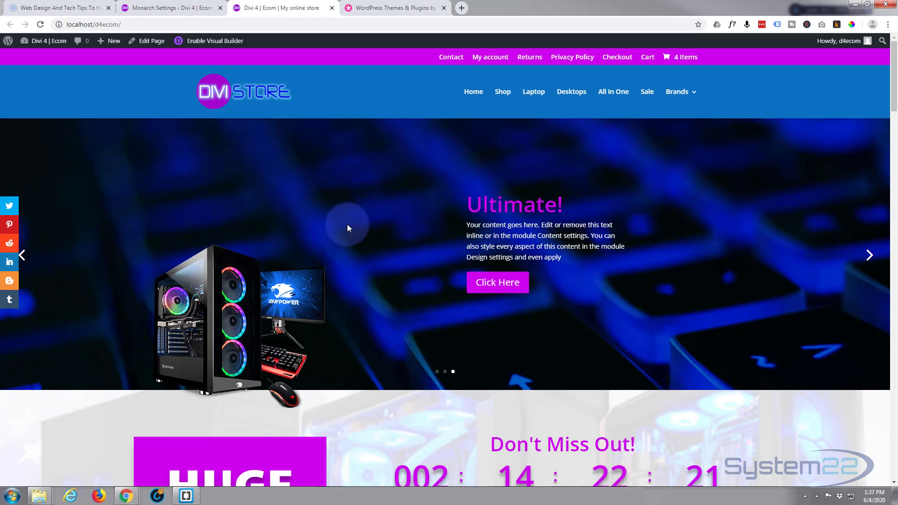
scroll(346, 224, down, 3)
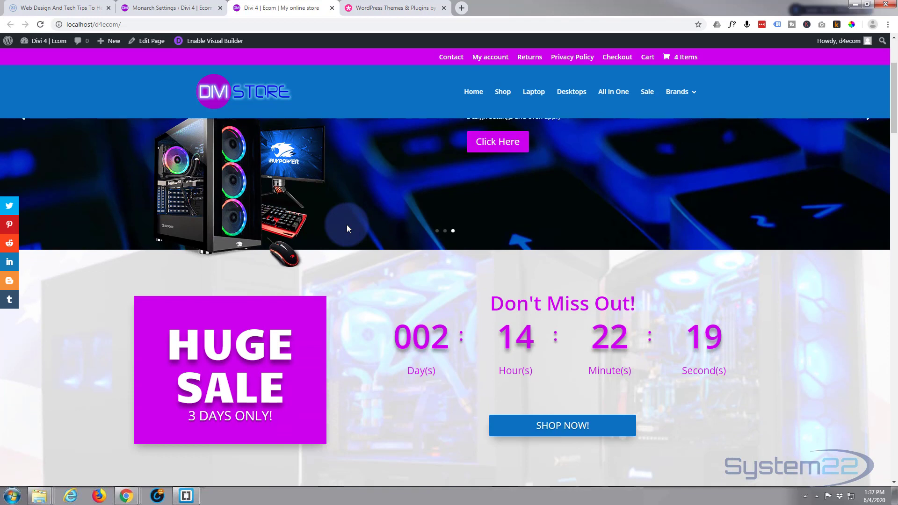